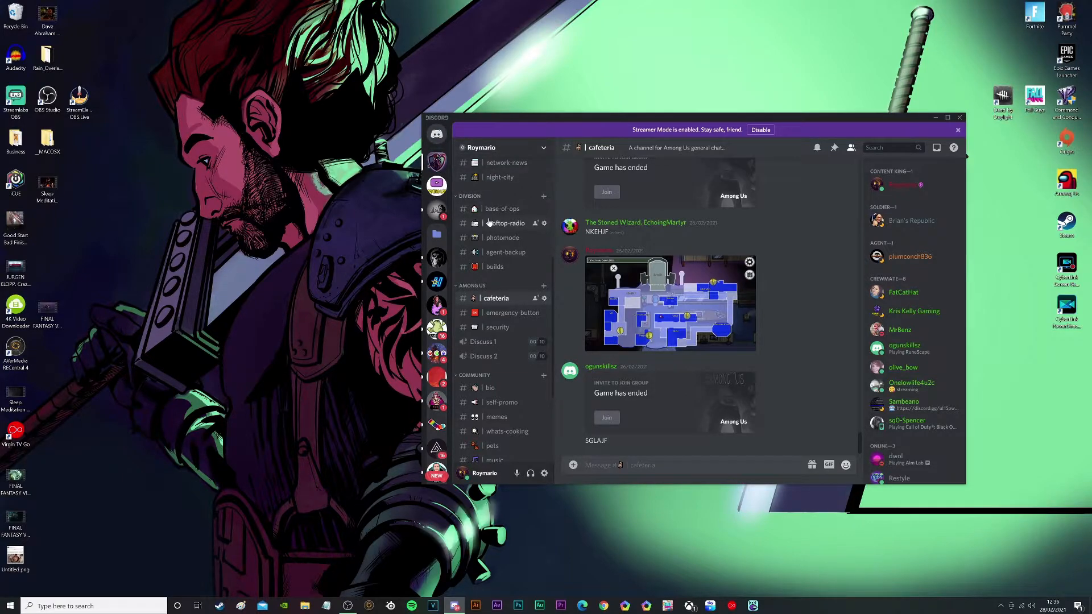
pyautogui.scroll(3, 488, 223)
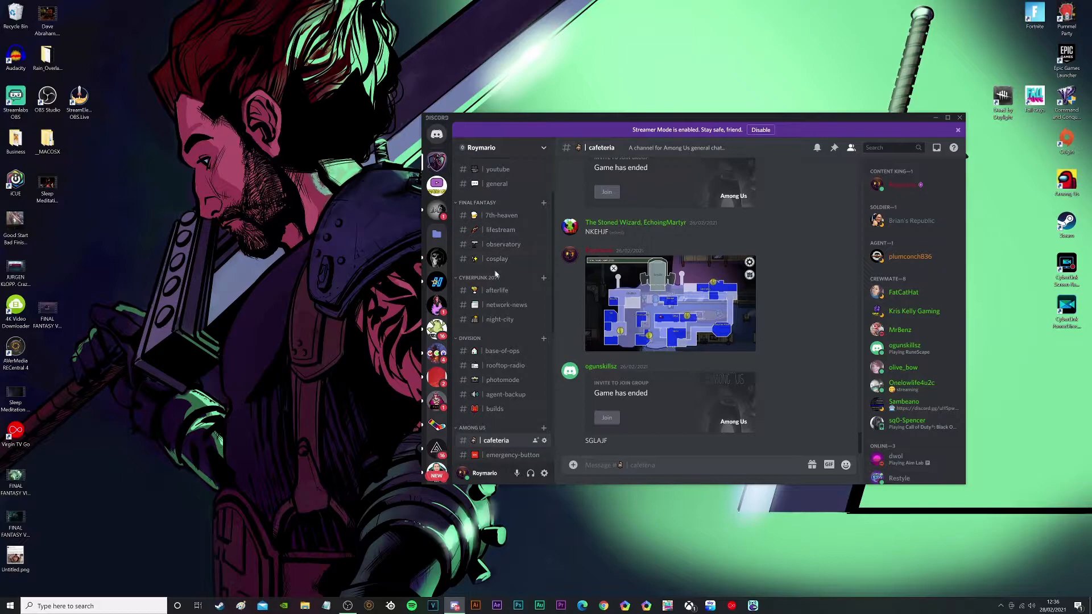
pyautogui.scroll(-3, 510, 328)
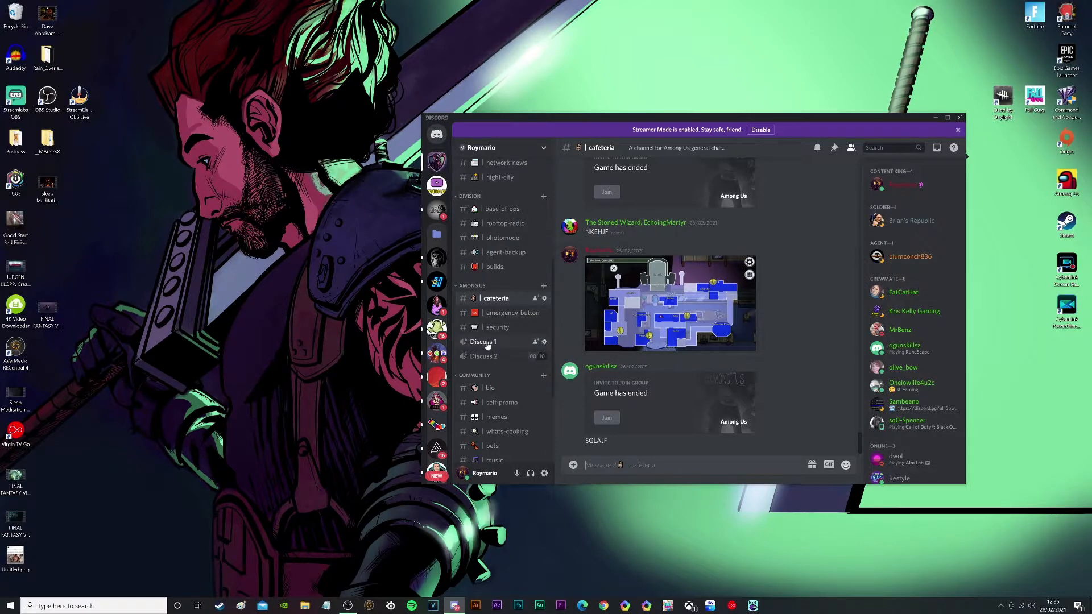
# Reach Discord's Keybinds page listing Toggle Mute on F1 and Toggle Deafen on F2
pyautogui.moveTo(483, 342)
pyautogui.click(544, 474)
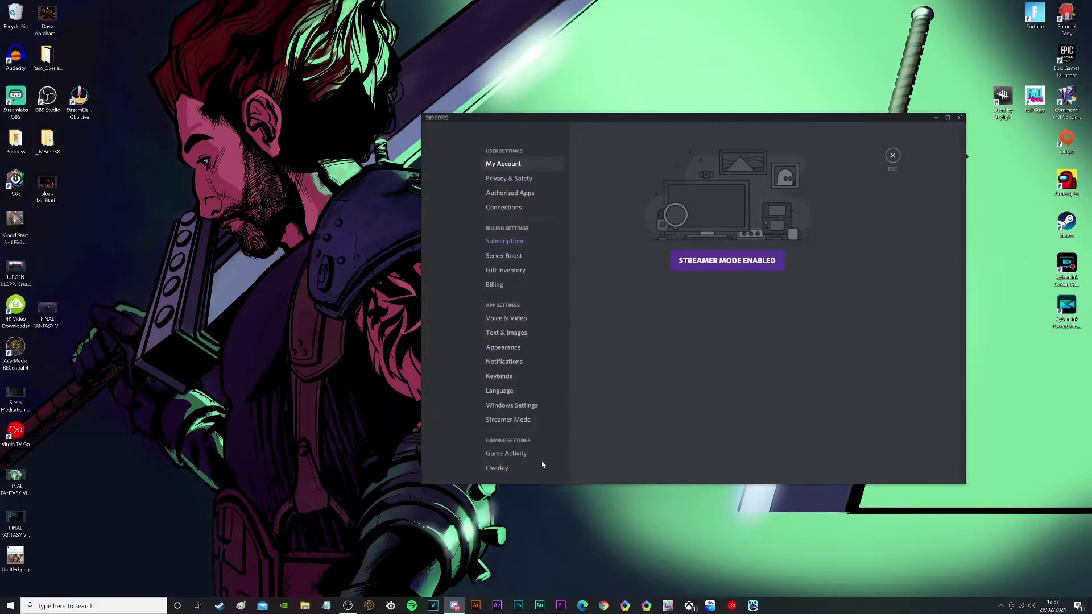
pyautogui.click(502, 377)
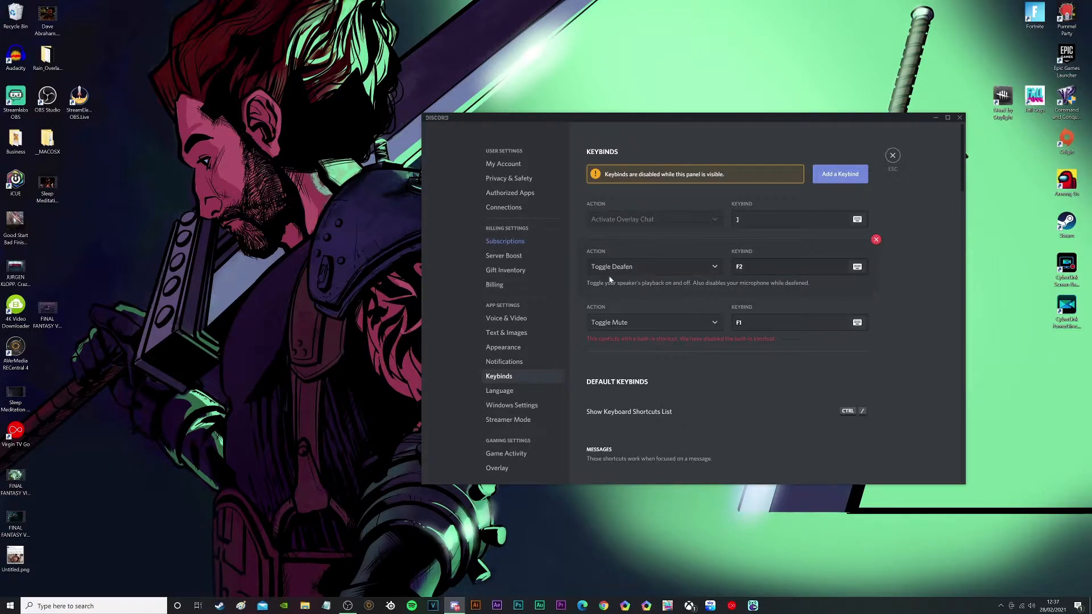
pyautogui.moveTo(725, 268)
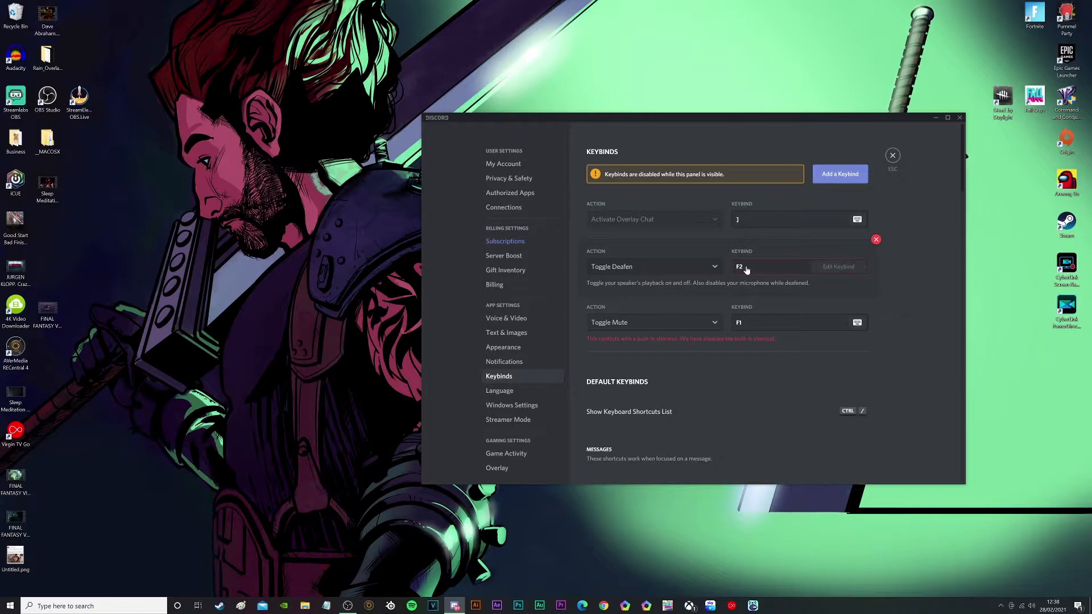
pyautogui.click(825, 269)
pyautogui.press('F1')
pyautogui.click(806, 277)
pyautogui.press('F2')
pyautogui.click(780, 275)
# Launch iCUE and show the K55 RGB keyboard's Actions list
pyautogui.doubleClick(25, 190)
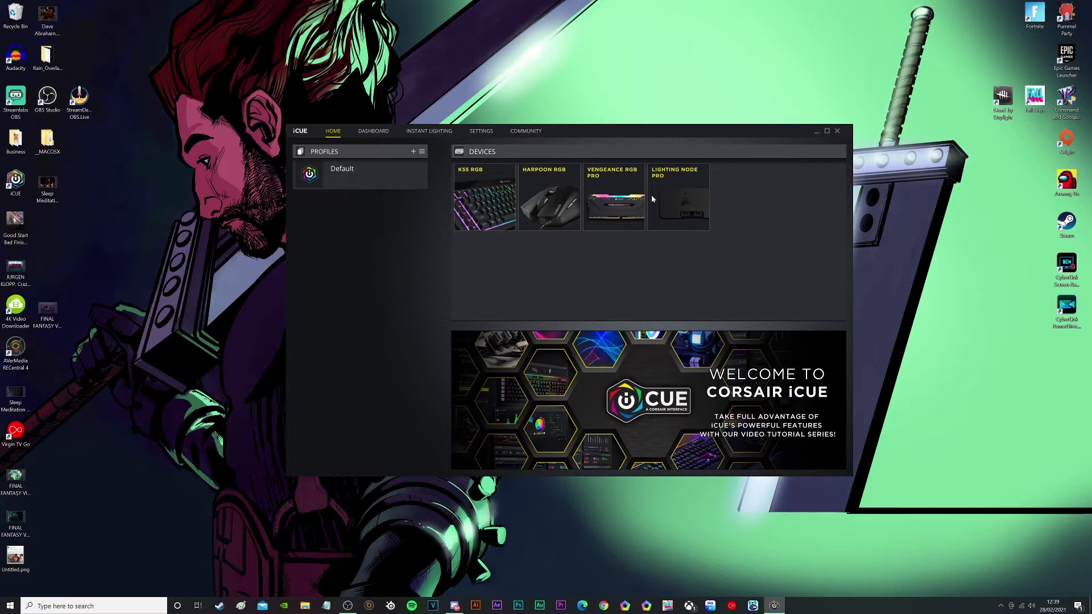
pyautogui.click(486, 195)
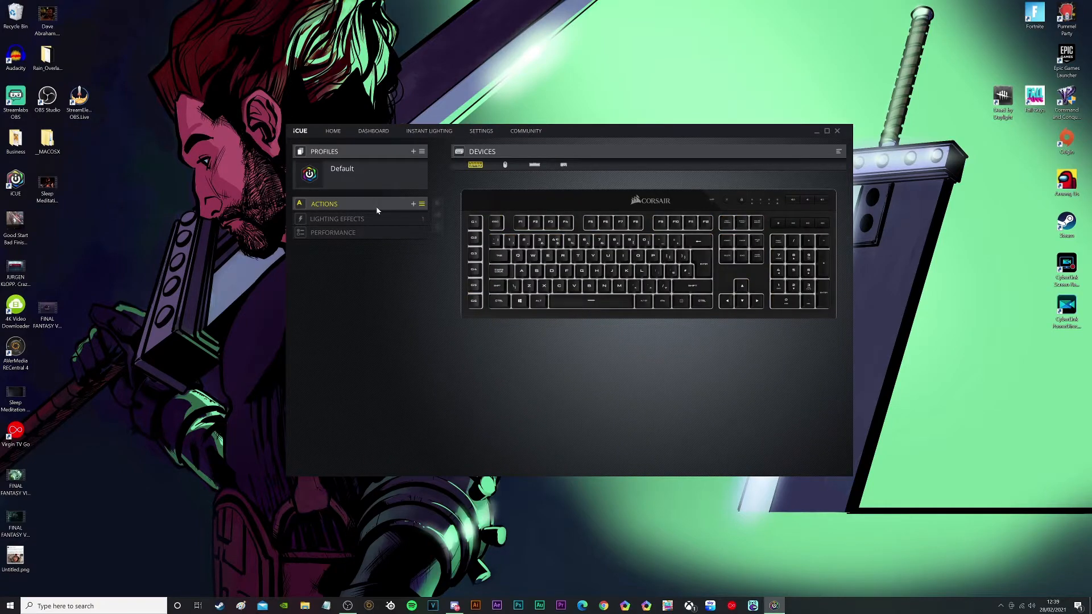
pyautogui.click(355, 203)
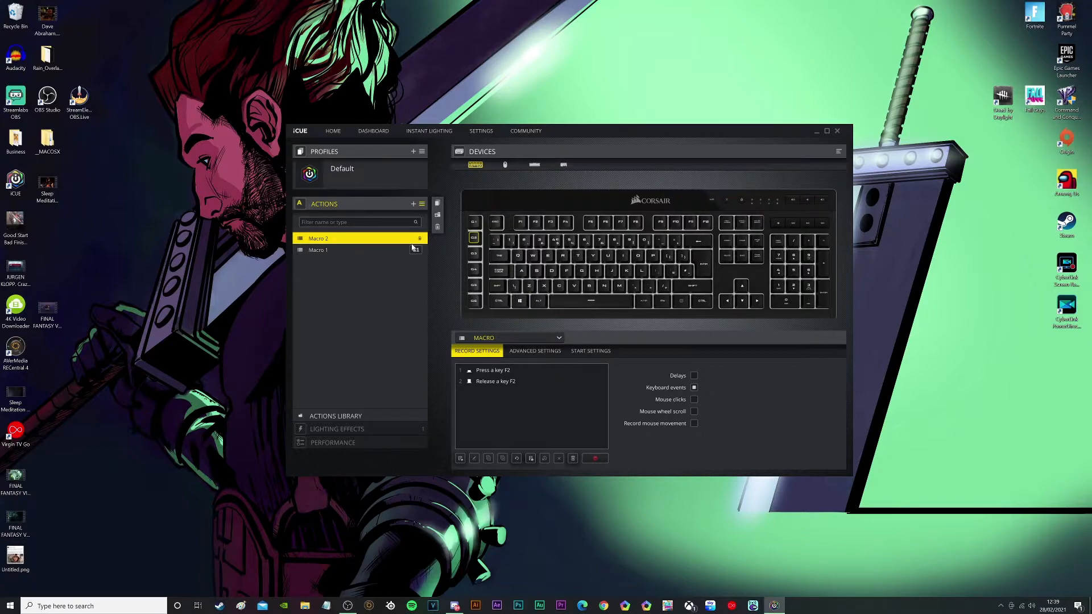
# Delete Macro 1 and Macro 2 so the Default profile has no actions
pyautogui.moveTo(359, 250)
pyautogui.click(420, 251)
pyautogui.click(419, 241)
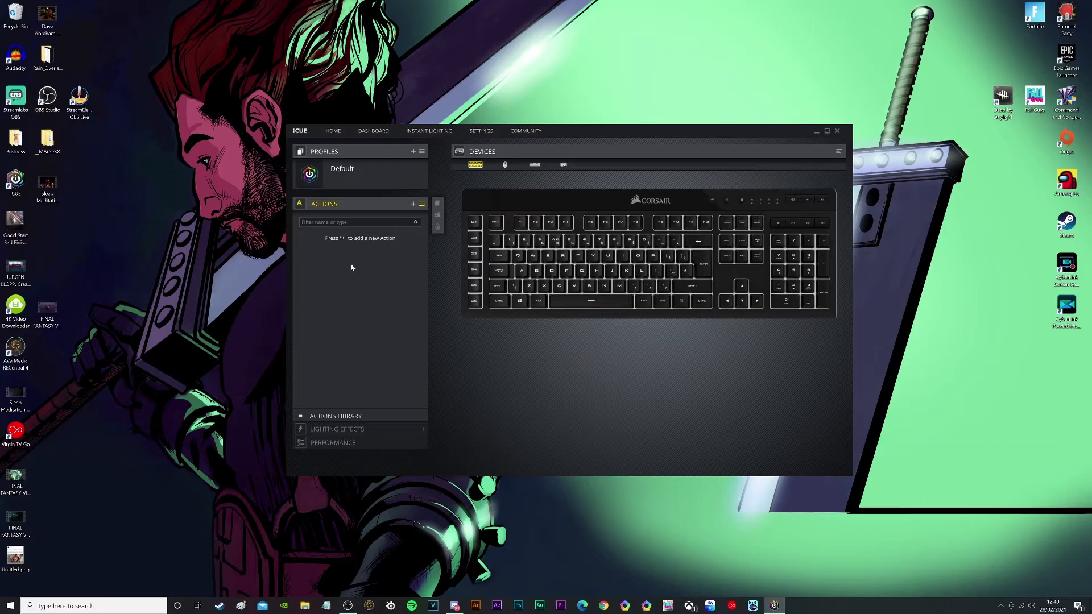
# Create Macro 1 recording an F1 press and release and assign it to G1
pyautogui.click(414, 203)
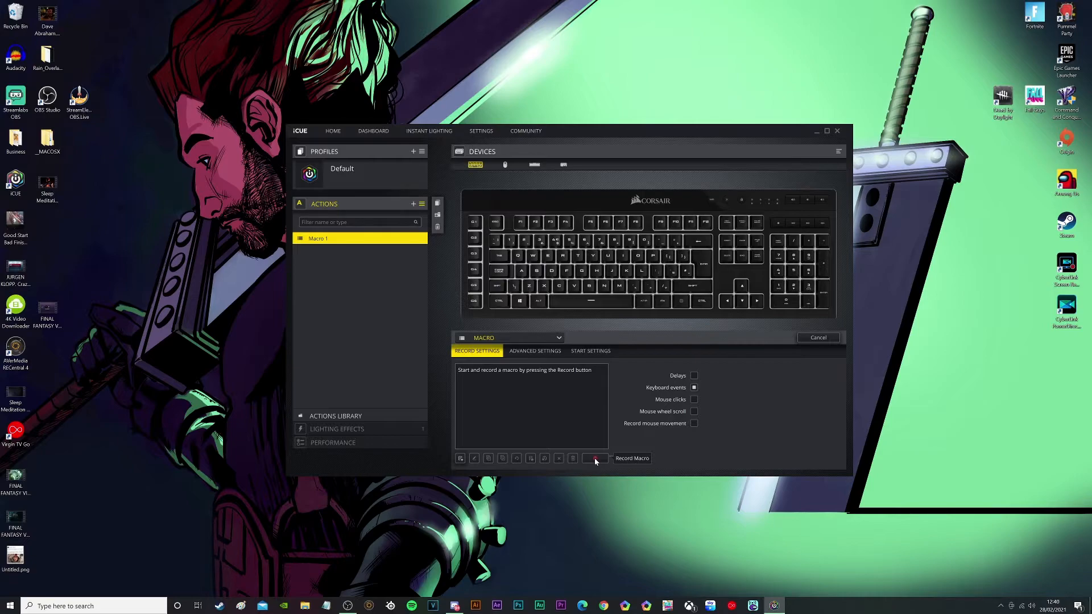
pyautogui.click(595, 458)
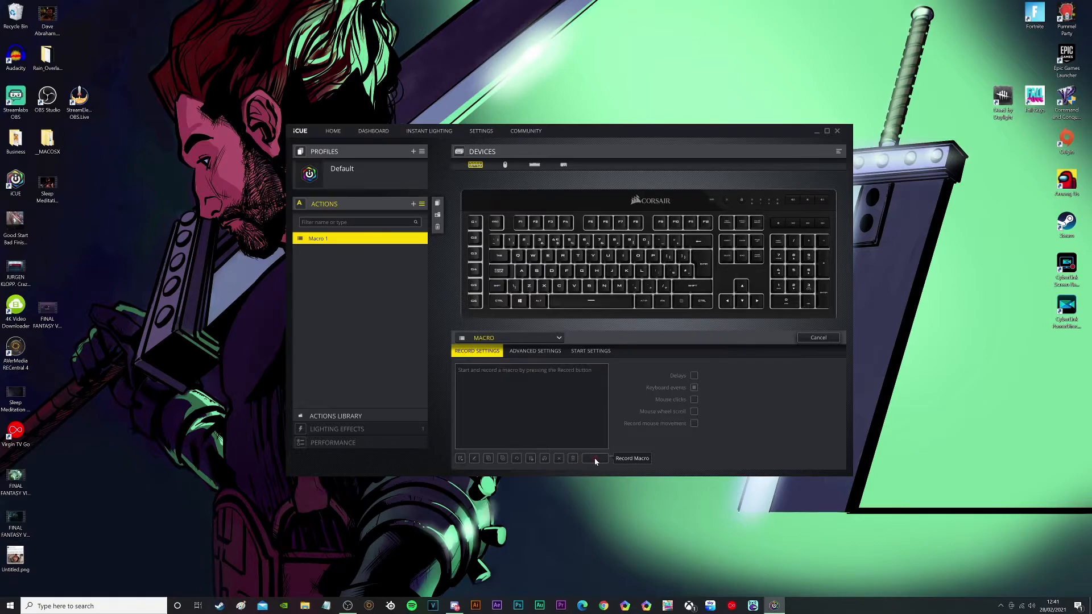
pyautogui.press('F1')
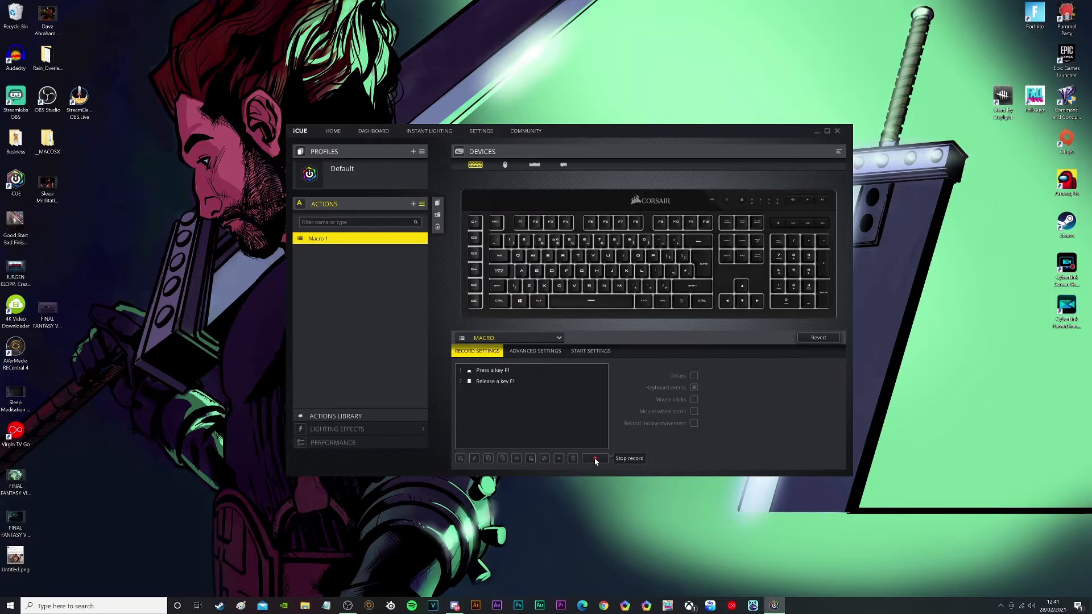
pyautogui.click(594, 458)
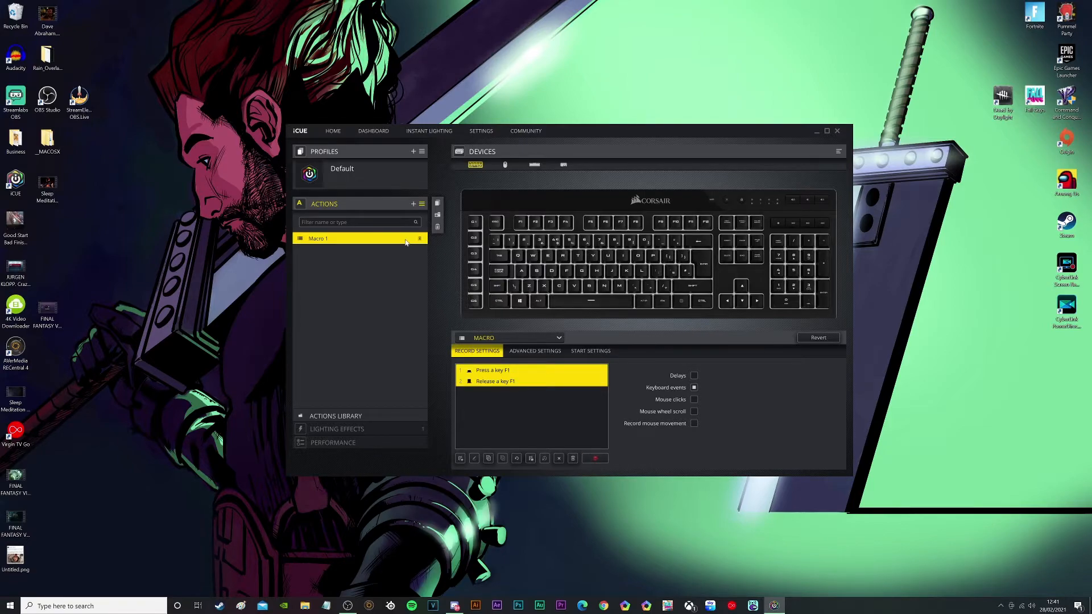
pyautogui.click(472, 223)
# Create Macro 2 on the G2 key recording an F2 press and release
pyautogui.click(415, 207)
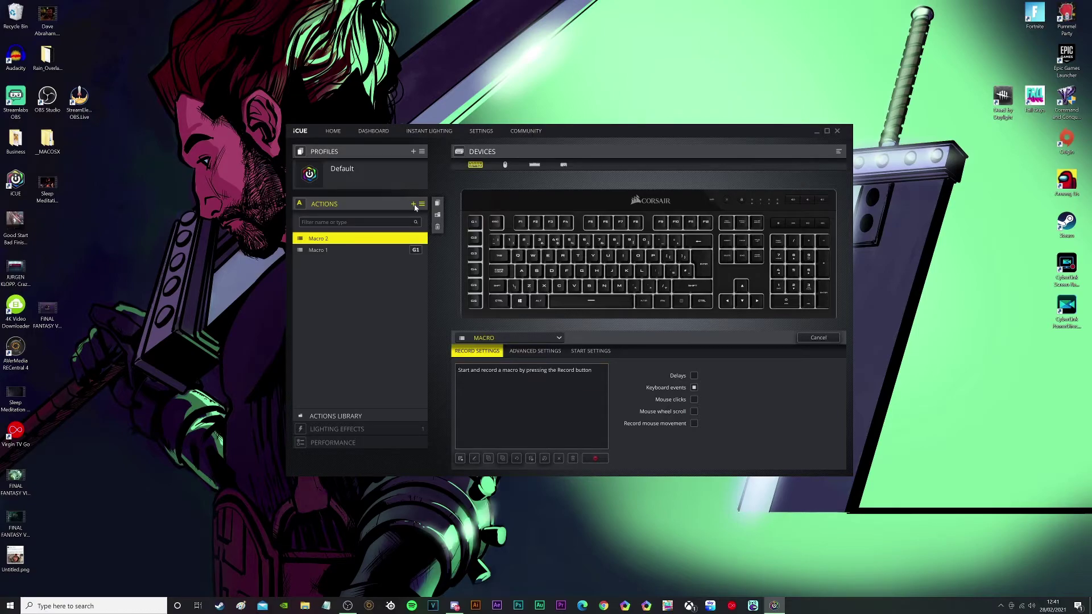
pyautogui.click(475, 238)
pyautogui.click(600, 459)
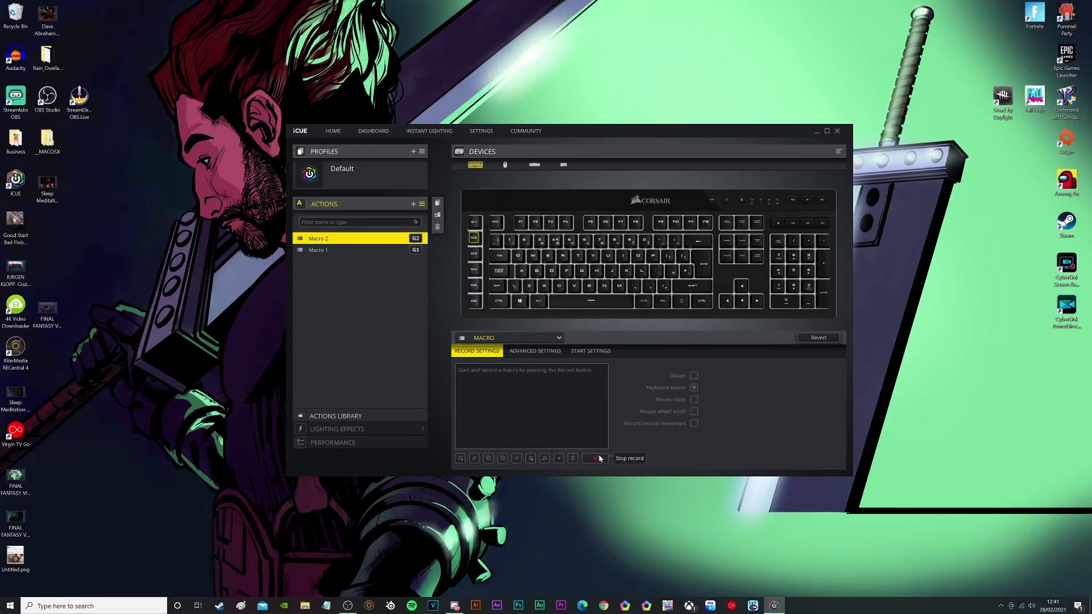
pyautogui.press('F2')
pyautogui.click(599, 460)
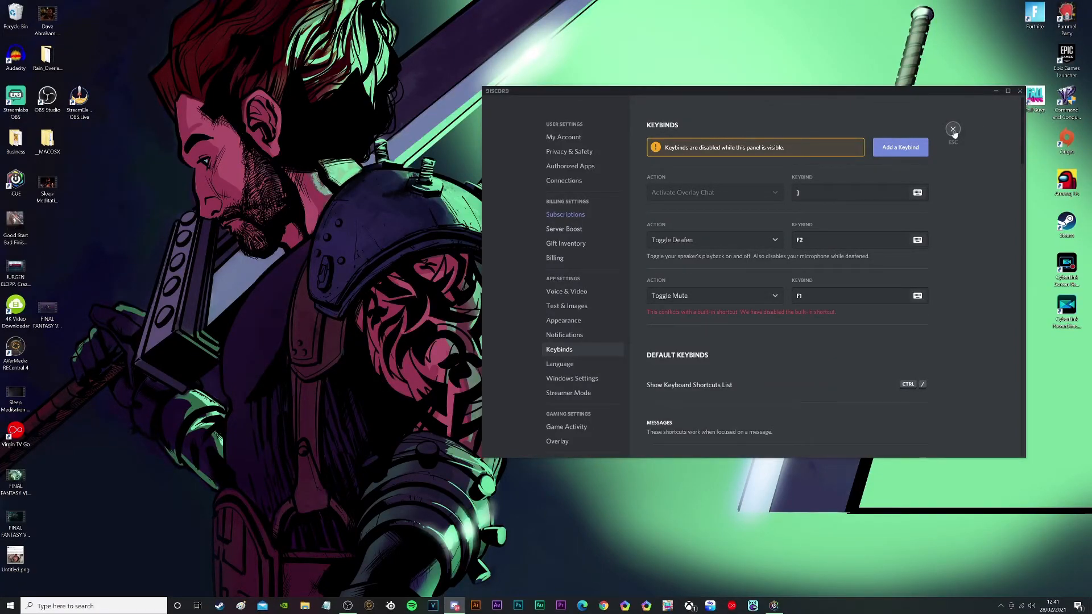
# Leave settings, join the Discuss 1 voice channel and toggle mute/deafen with the icons
pyautogui.click(953, 130)
pyautogui.click(555, 315)
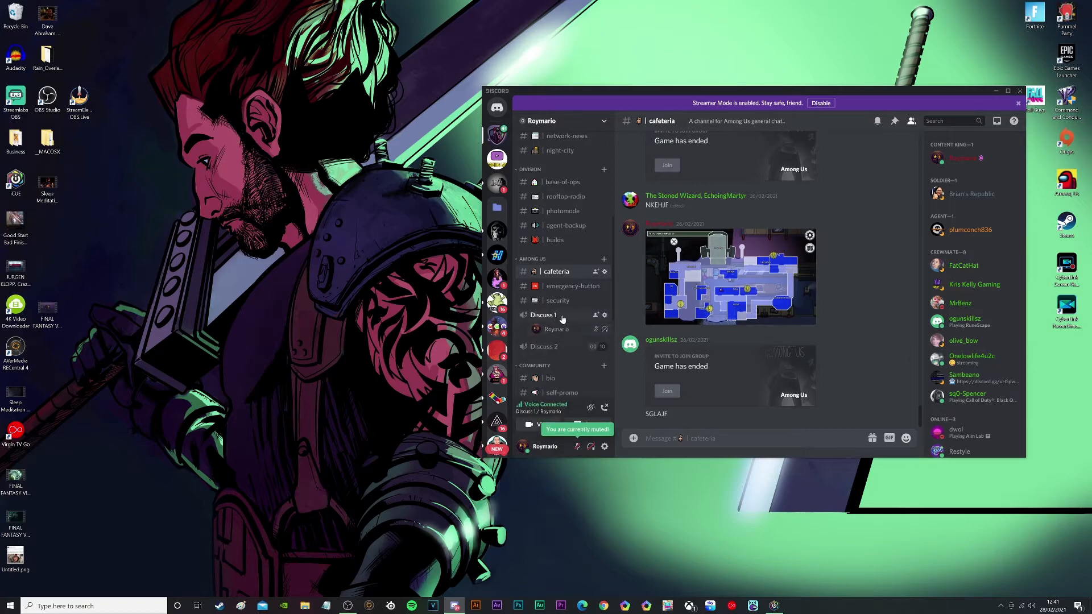
pyautogui.click(589, 448)
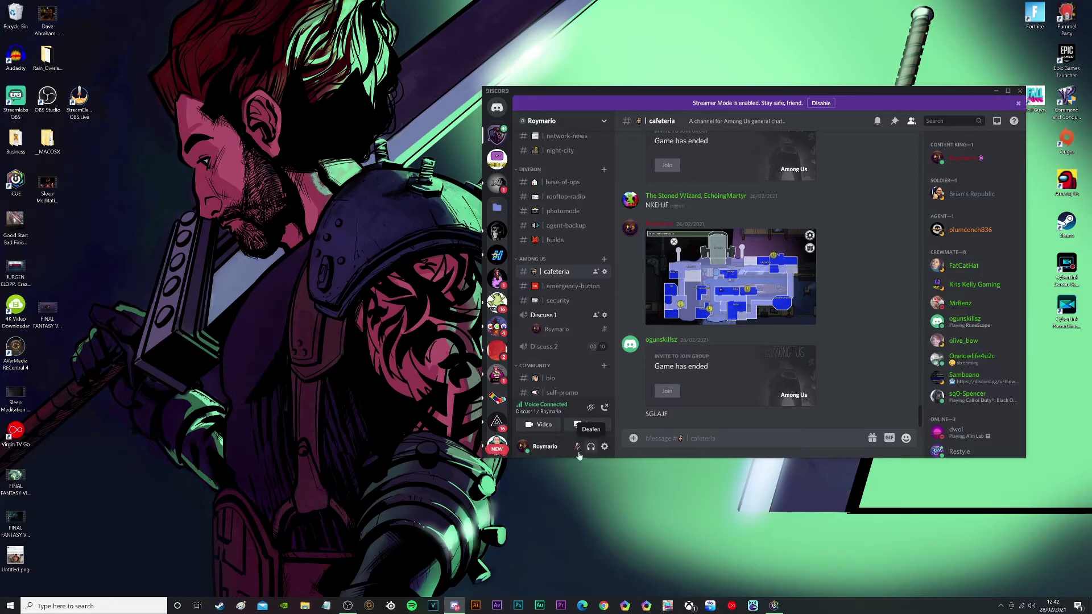
pyautogui.click(579, 451)
pyautogui.click(580, 452)
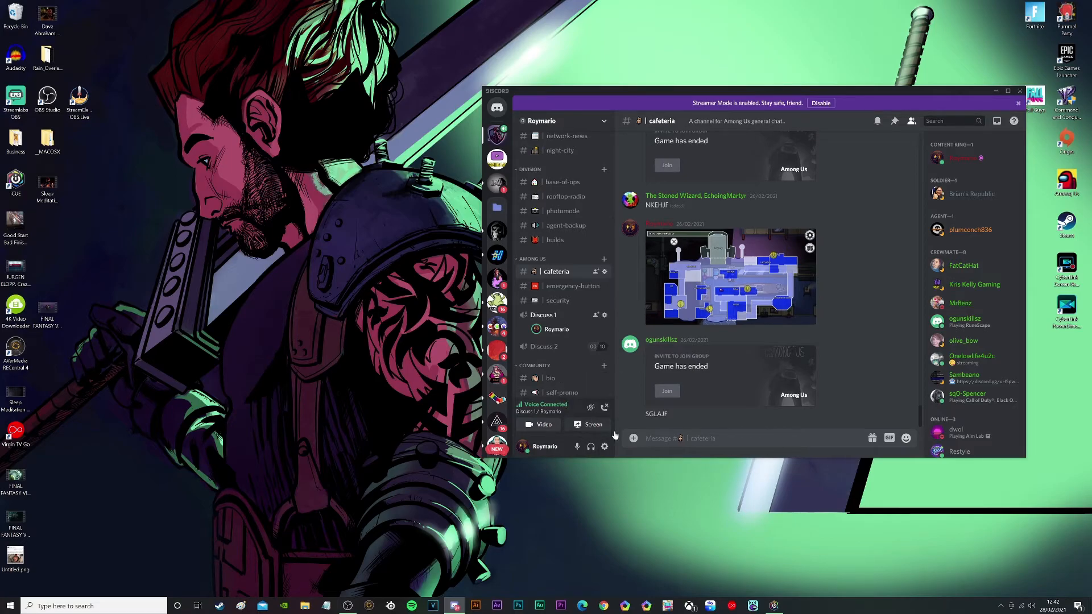
# Test the macro mute shortcut, end deafened, and bring iCUE back to the front
pyautogui.hotkey('ctrl', 'shift', 'm')
pyautogui.click(590, 447)
pyautogui.click(773, 605)
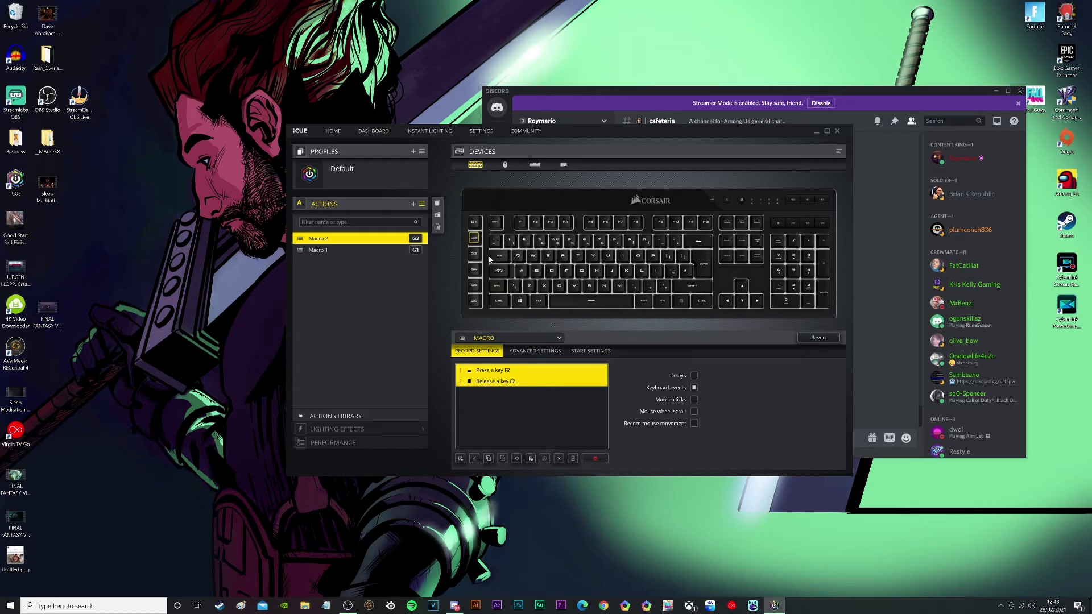
# Hide all windows with Win+D to show the bare desktop
pyautogui.press('super+d')
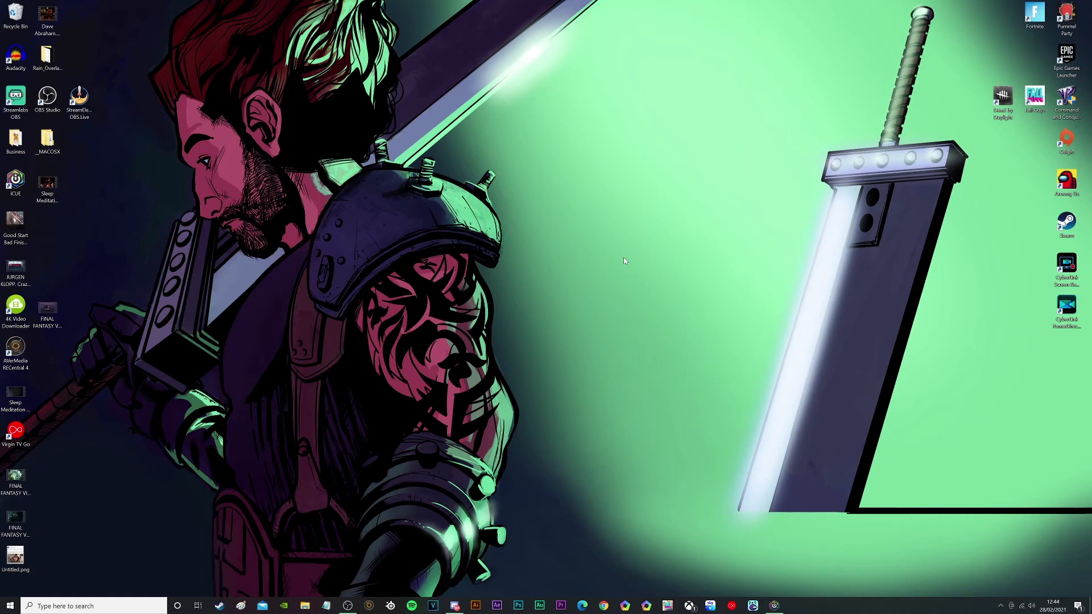